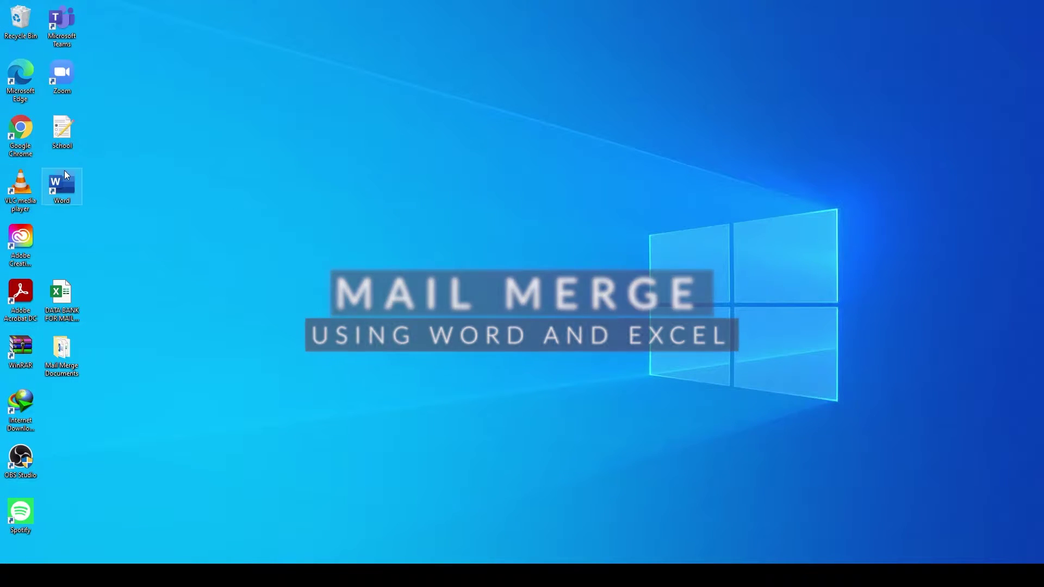
- Launch Word from the desktop shortcut and create a new blank document
double_click(69, 185)
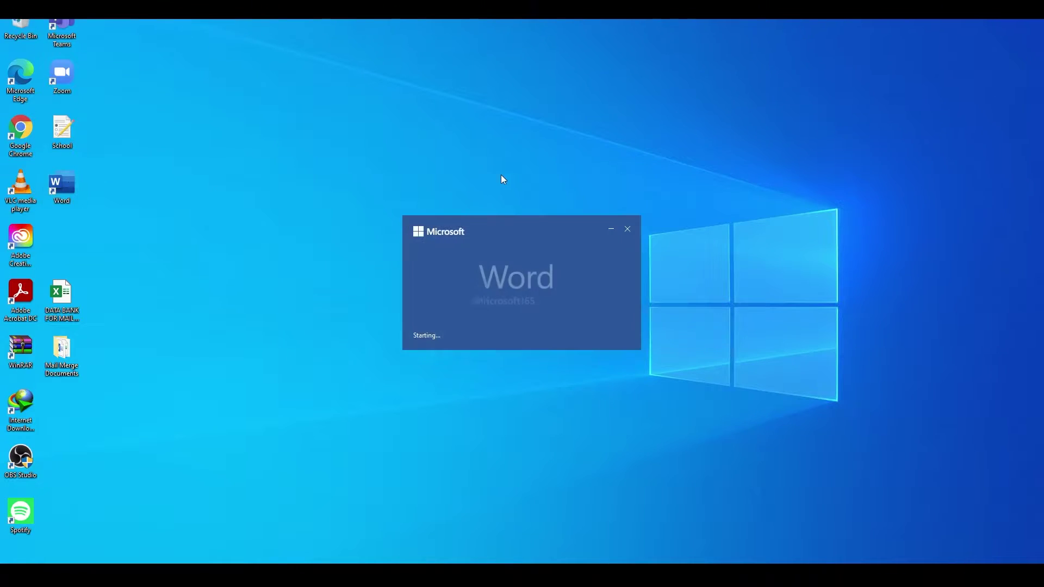
click(136, 114)
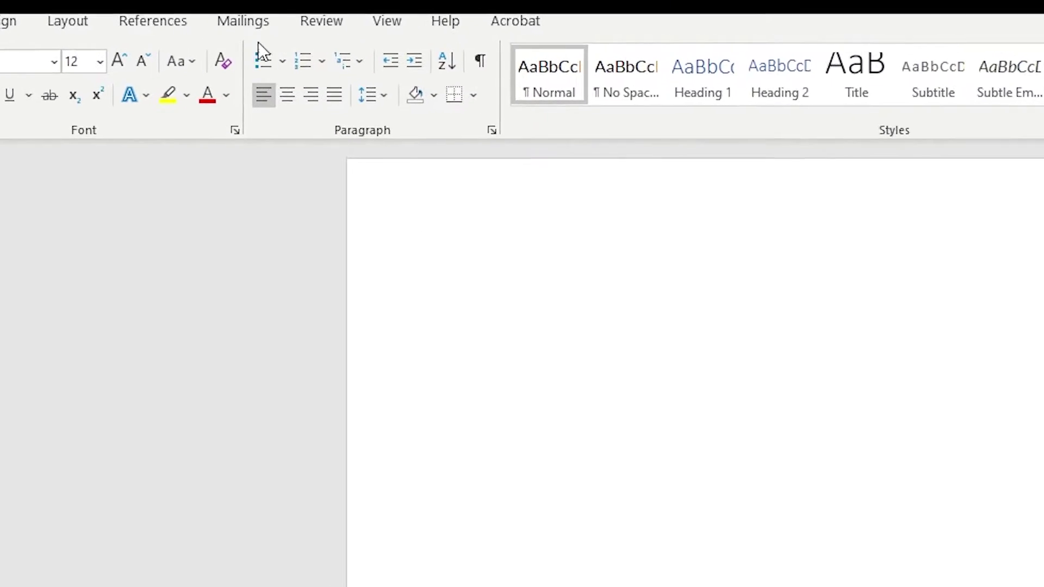
- Start an E-mail Messages mail merge in Print Layout and paste in the placeholder invitation letter
click(243, 21)
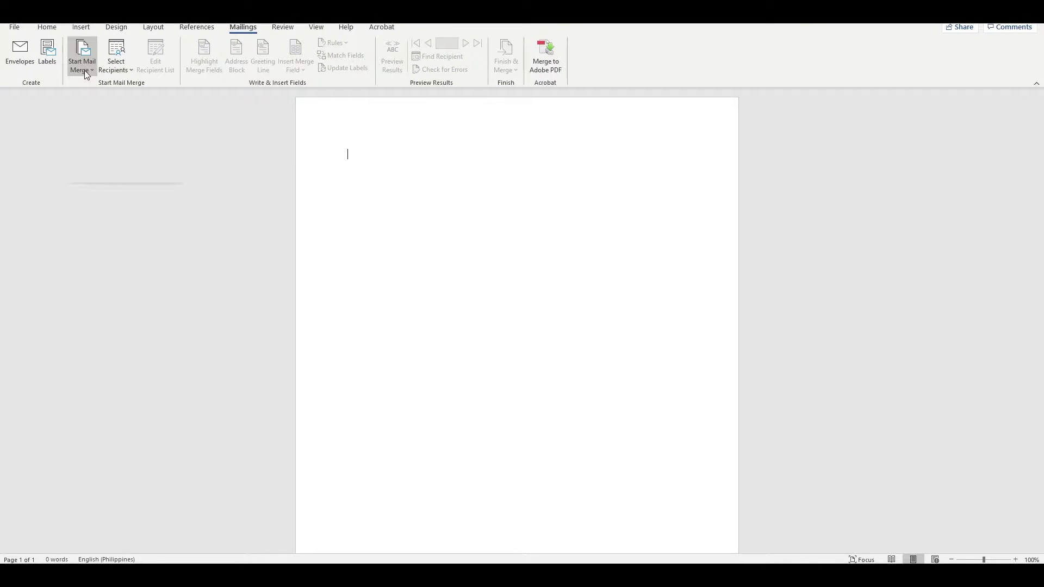
click(86, 74)
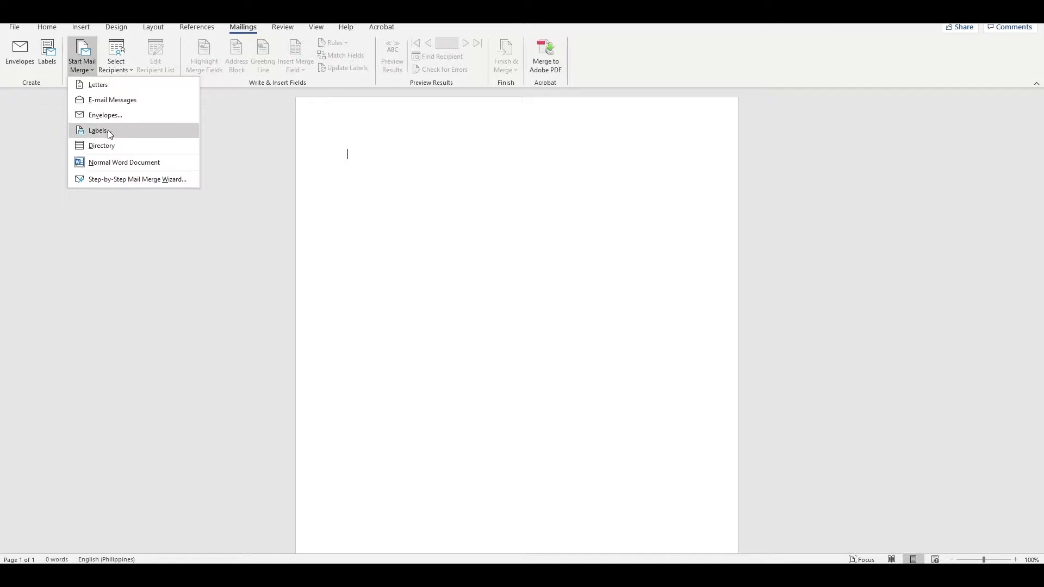
click(139, 102)
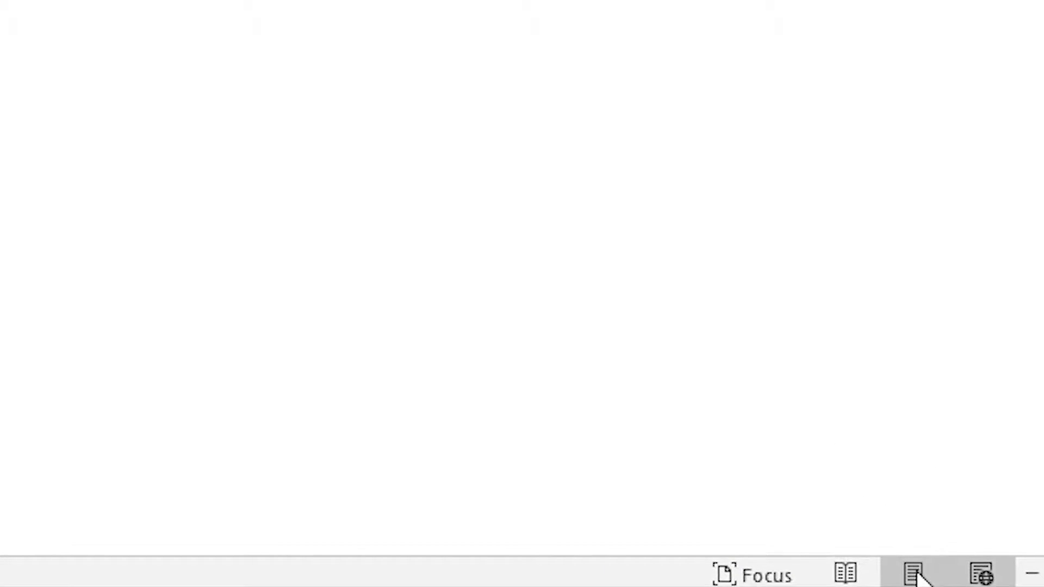
click(915, 575)
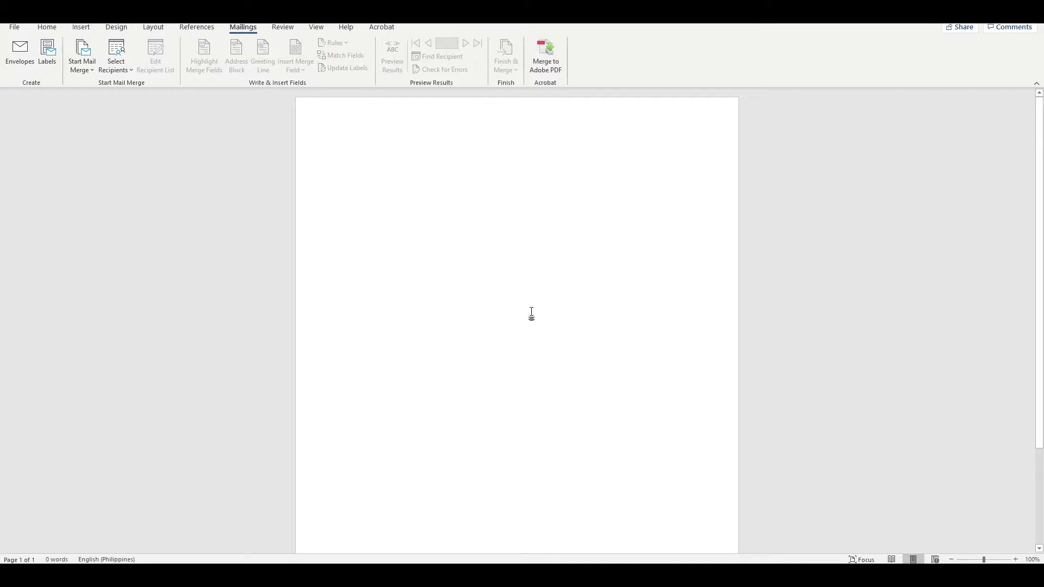
text(From: Ethan Rose Neverland  Date: February 29, 2019  To: [Recipient’s Full Name] [Address]  Dear [Sir/Madam],  I am pleased to inform you, [First Name], that you are cordially invited to the [event name]. This event will be organized at [address of the event] and will be held on [event date] at [event time]. A lunch has arranged in between the event to make it more enjoyable.  We look forward to your presence on the [event name].  Yours Sincerely,  Ethan Rose)
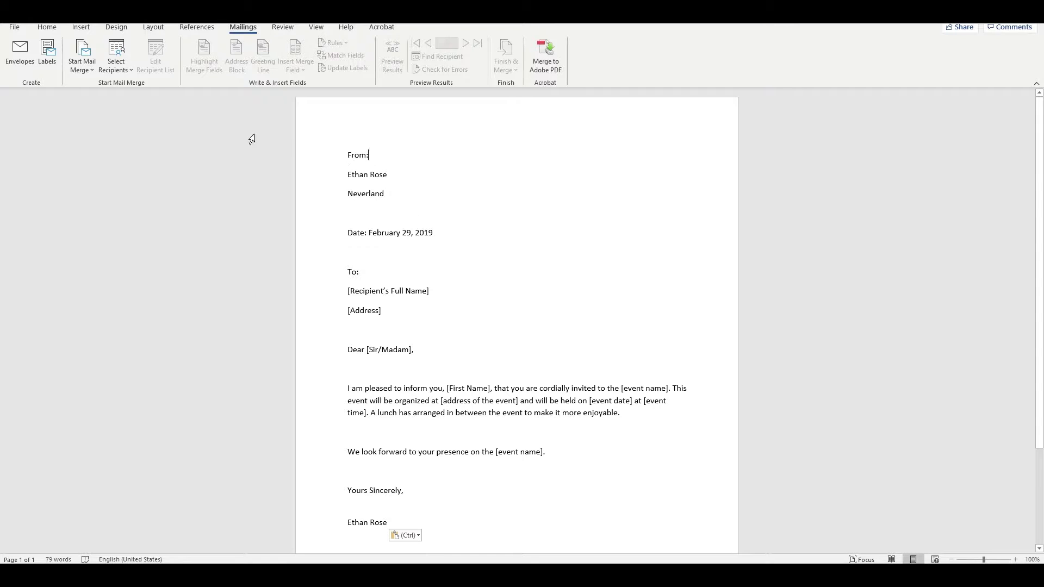
click(126, 68)
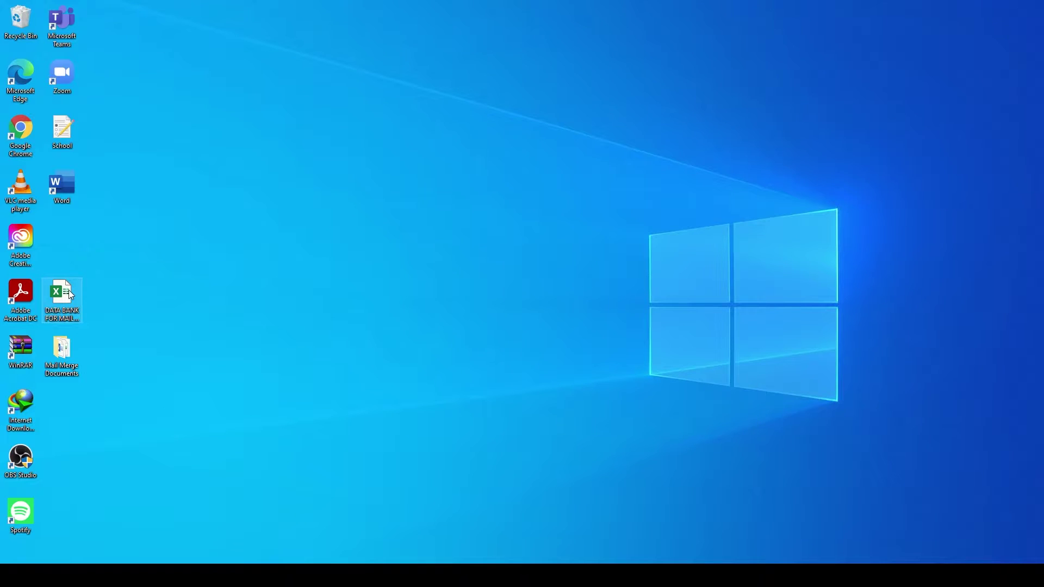
- Open DATA BANK FOR MAIL MERGE.xlsx in Excel and review its header cells A1:E5
click(68, 289)
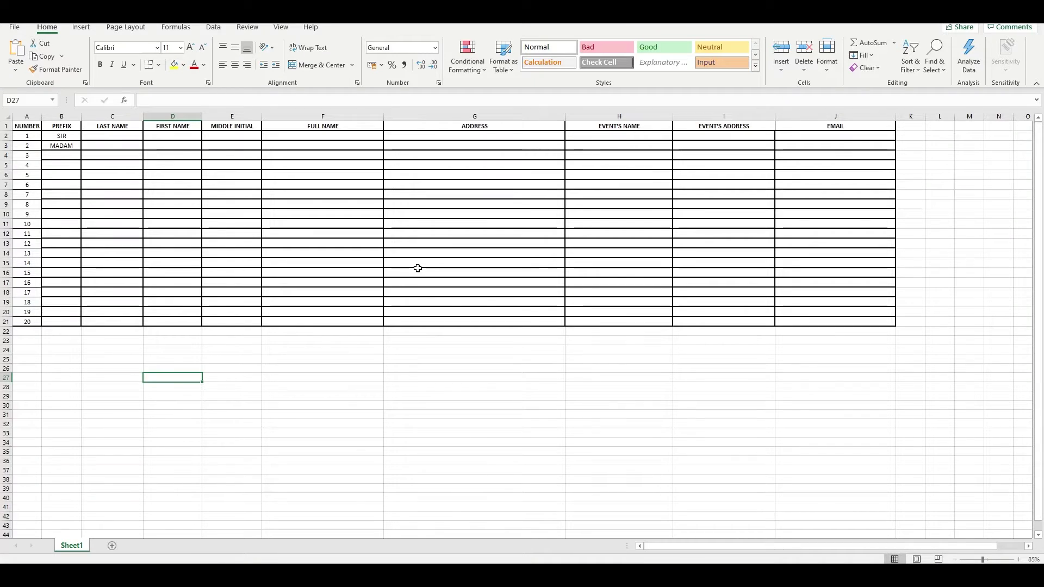
drag(30, 127, 840, 326)
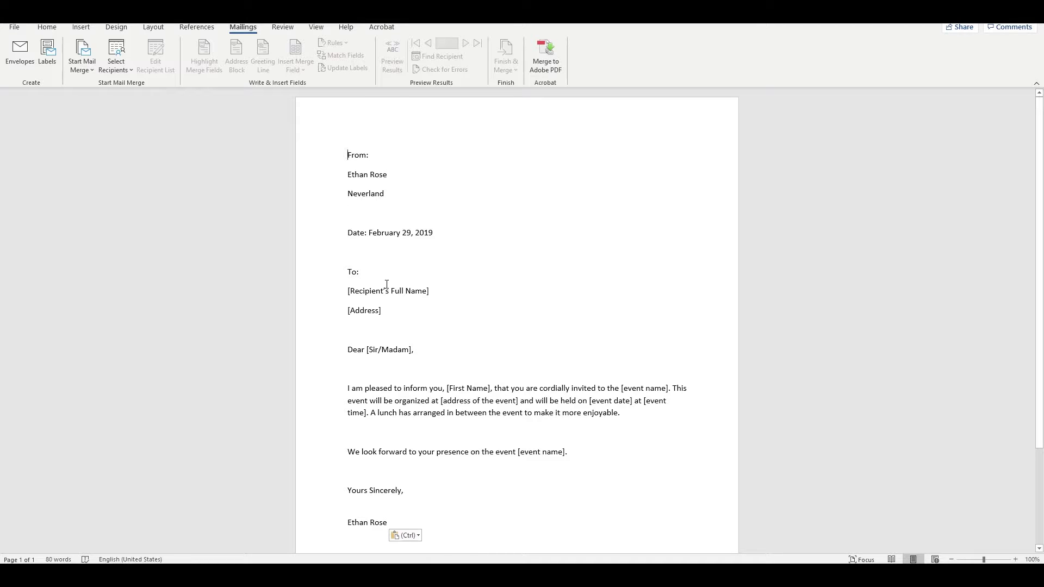
- Use Sheet1$ of the Desktop's DATA BANK FOR MAIL MERGE workbook as the recipient list
click(120, 61)
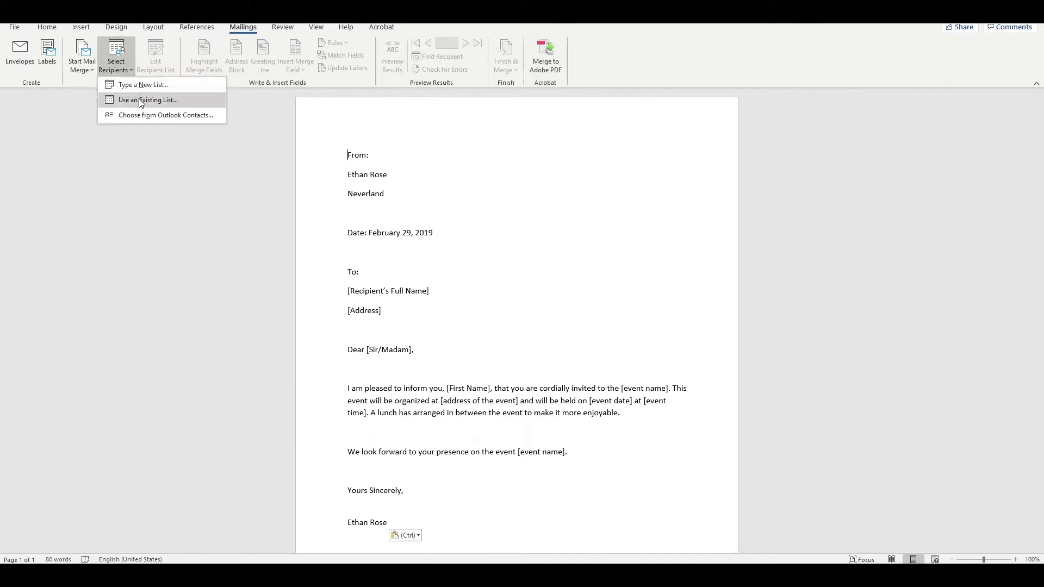
click(142, 101)
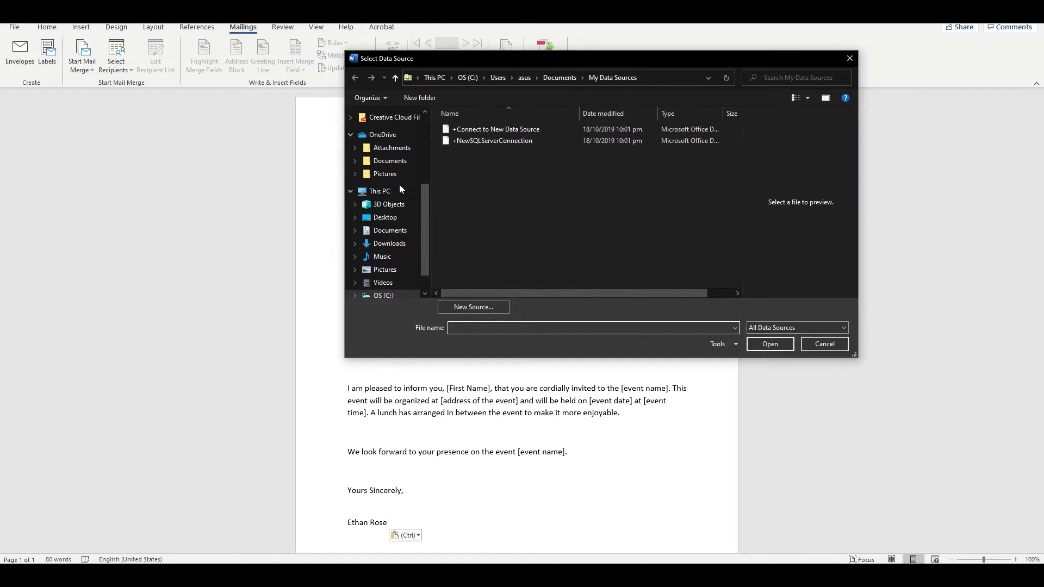
click(393, 218)
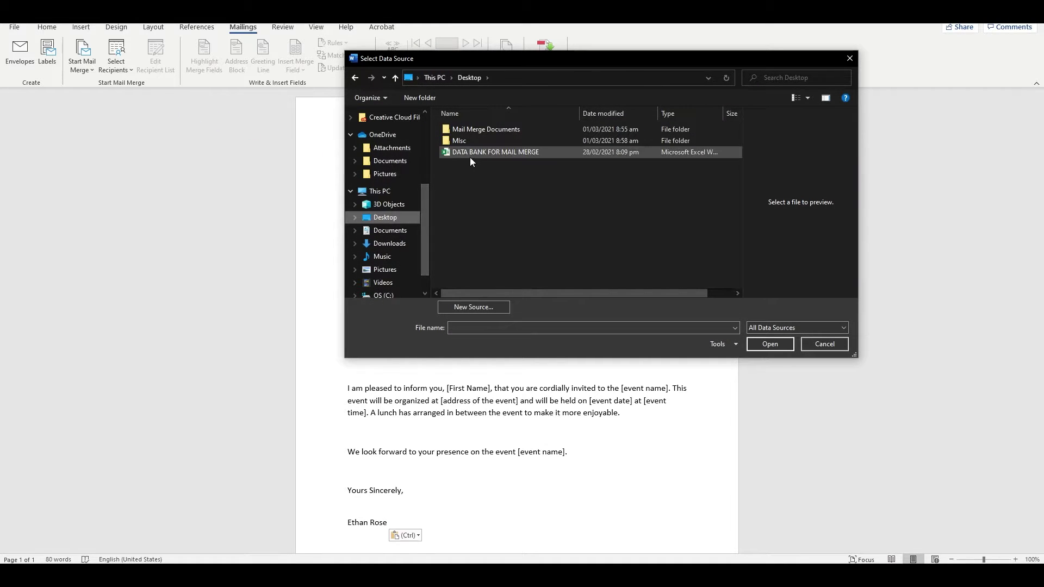
click(510, 157)
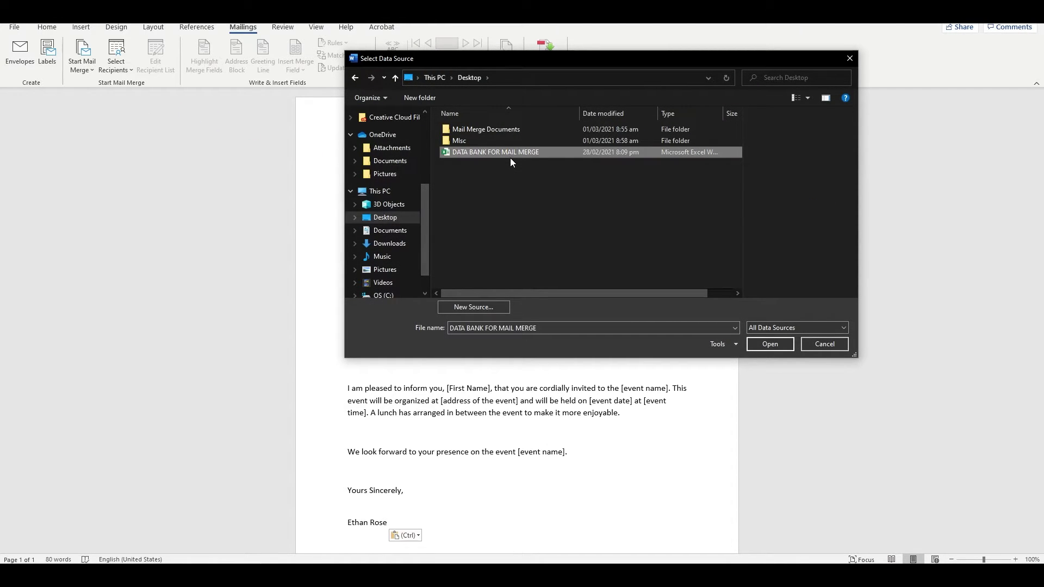
click(759, 345)
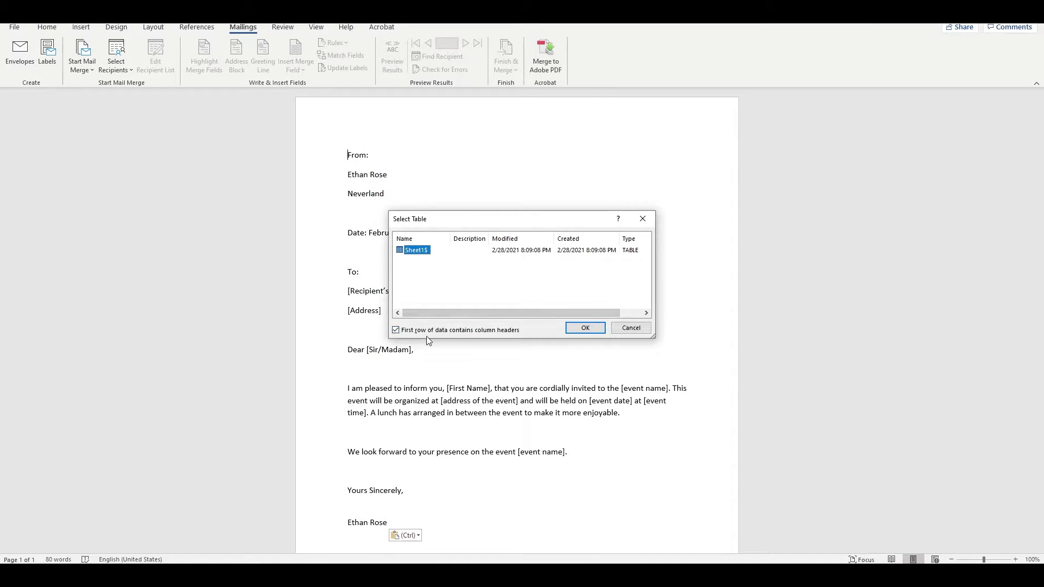
click(585, 328)
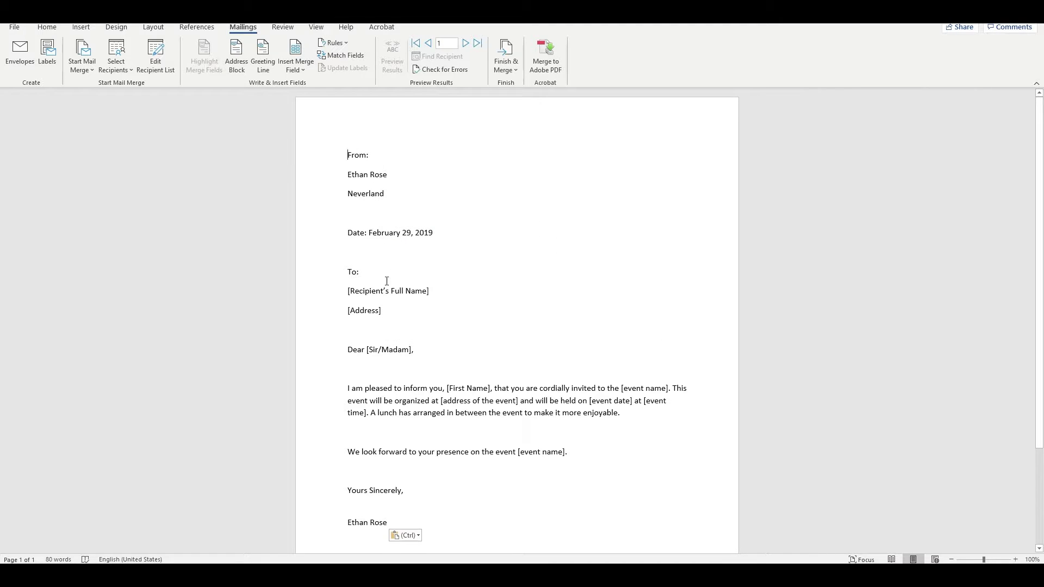
- Replace the [Recipient’s Full Name] and [Address] placeholders with FULL_NAME and ADDRESS merge fields
drag(346, 291, 433, 295)
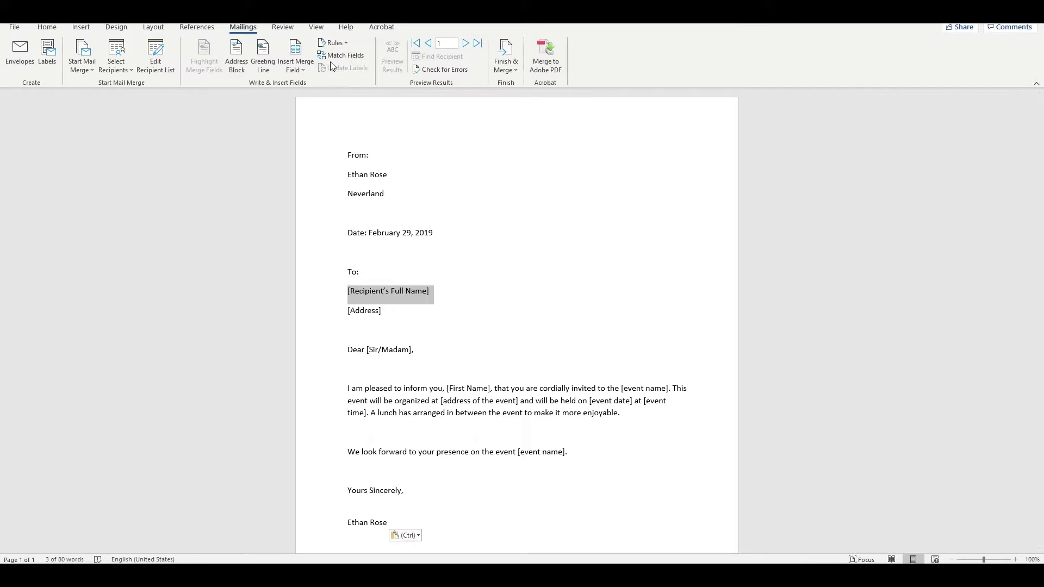
click(305, 73)
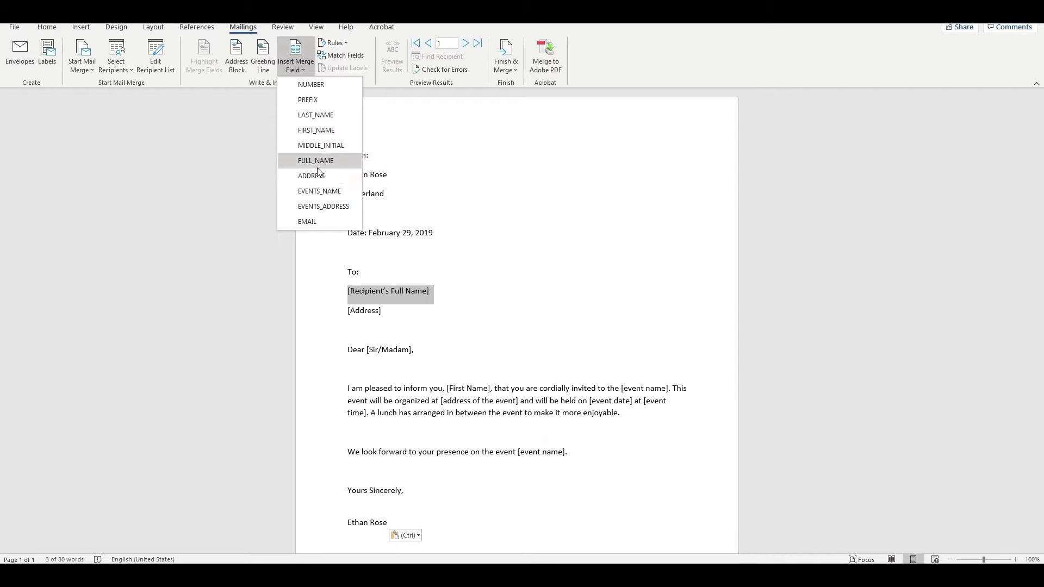
click(318, 163)
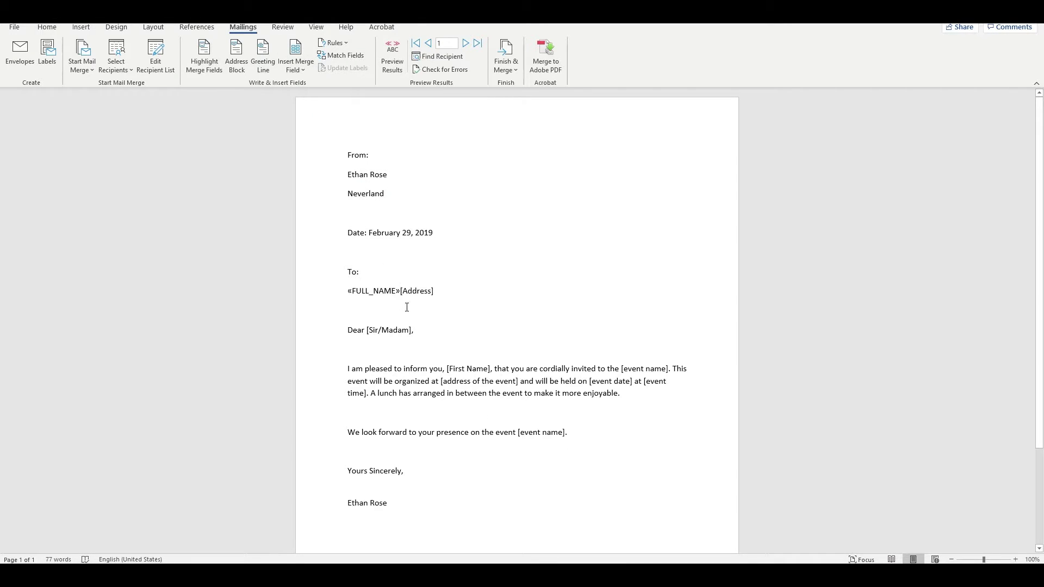
key(Return)
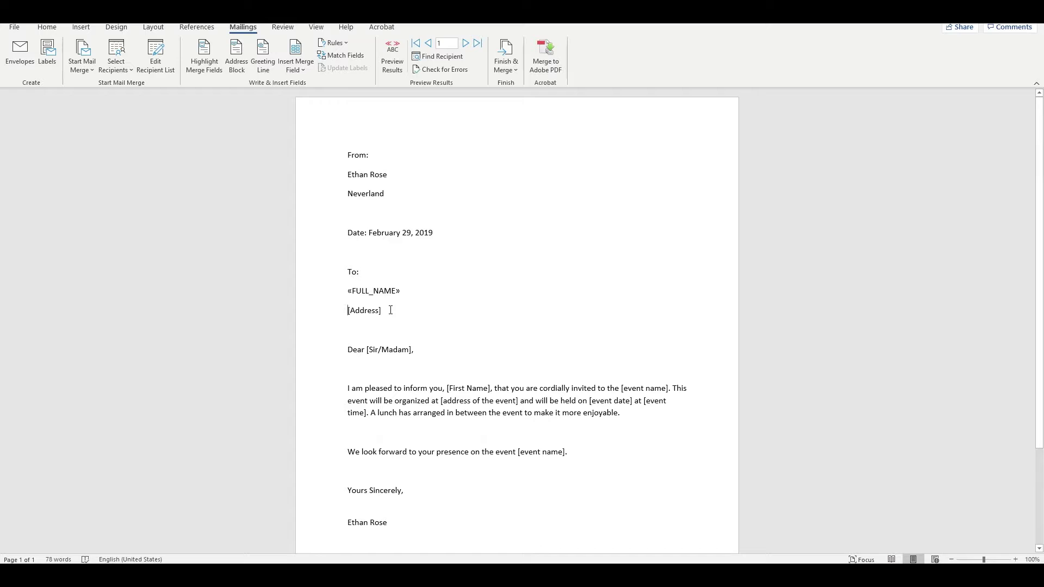
drag(390, 310, 352, 307)
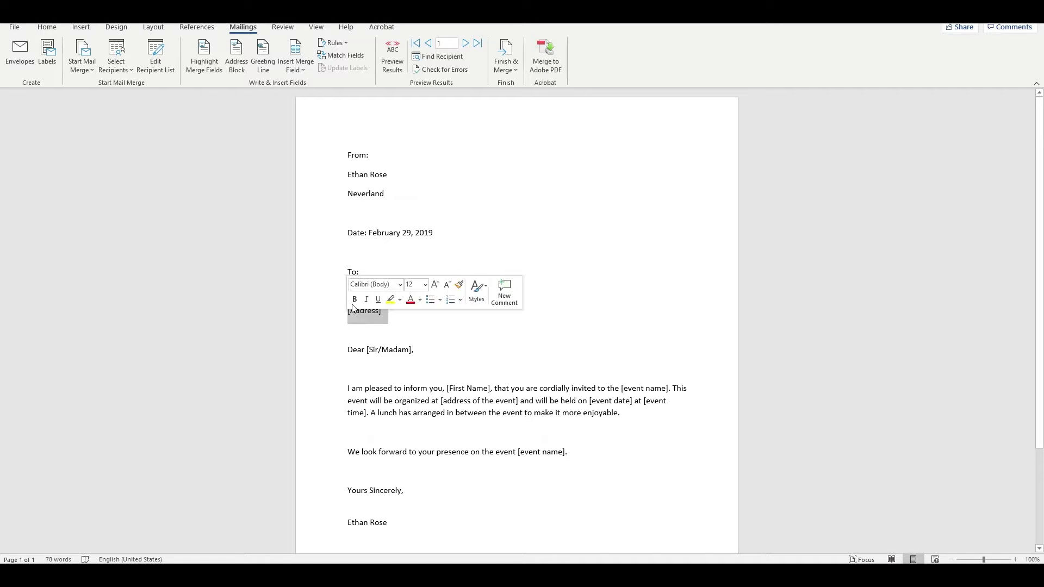
click(304, 71)
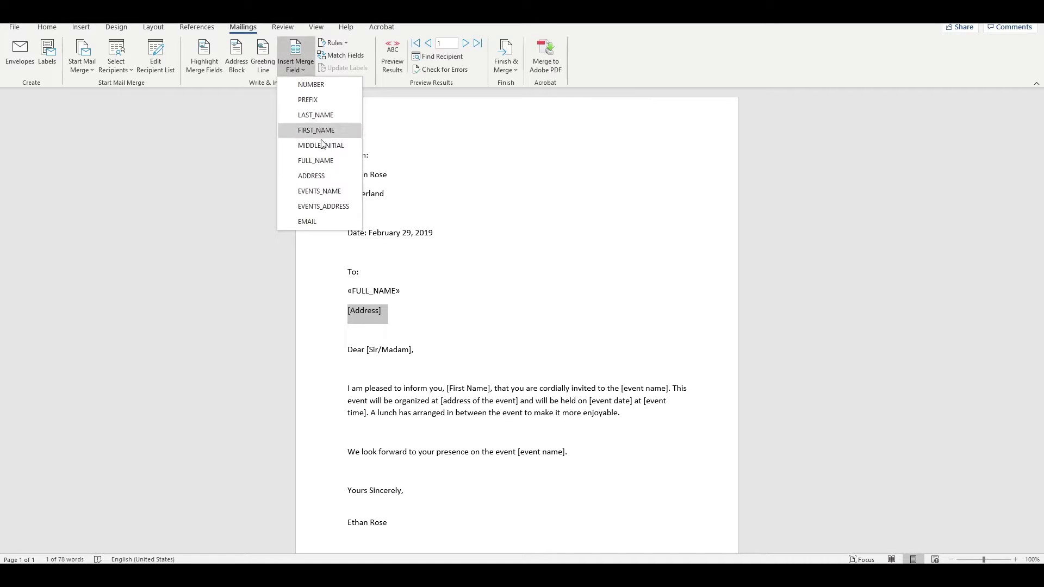
click(322, 176)
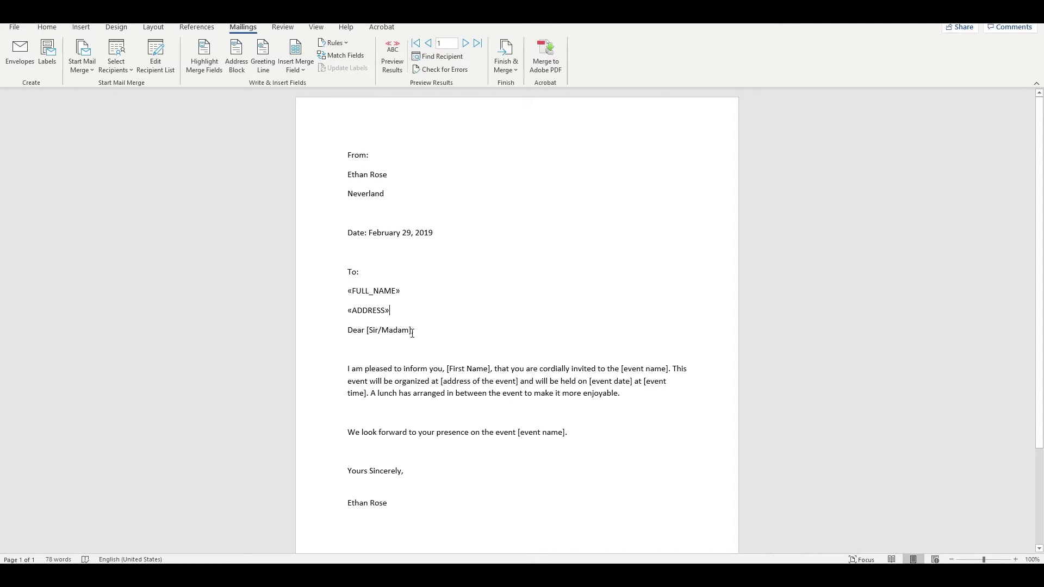
- Check the [Sir/Madam] placeholder and letter body against the available merge fields
drag(412, 333, 369, 339)
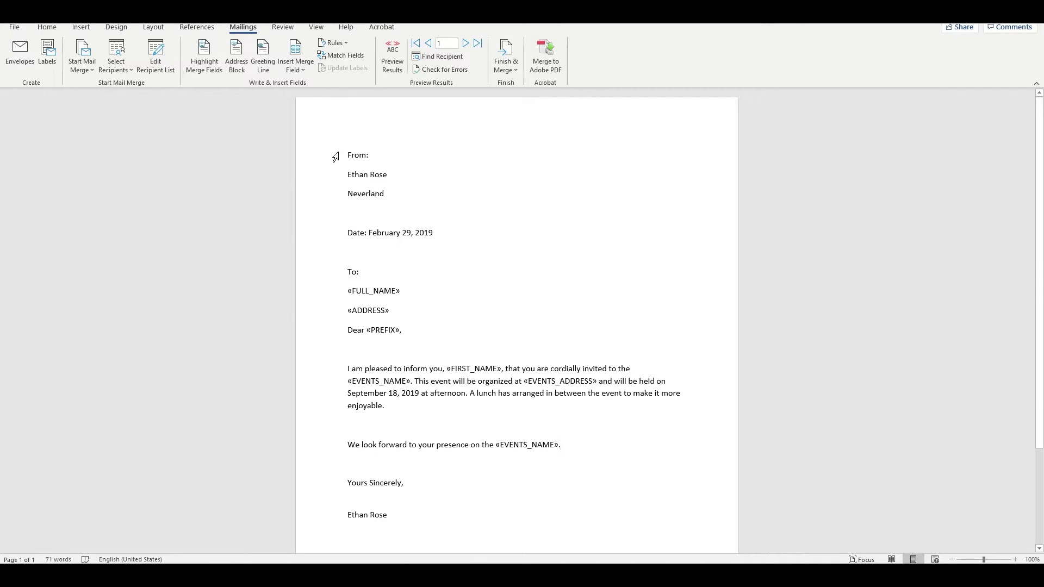
drag(336, 157, 516, 449)
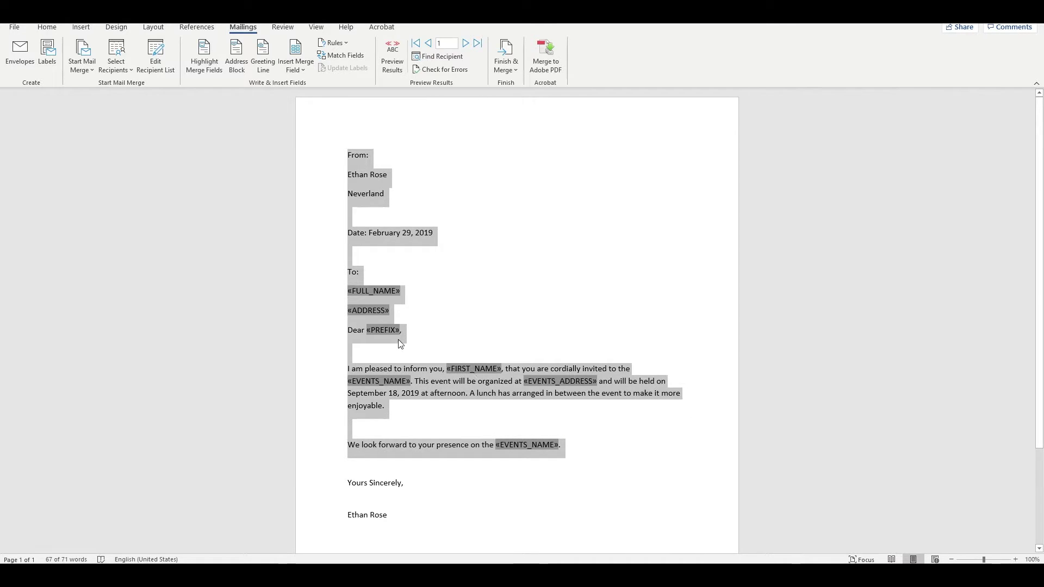
click(303, 69)
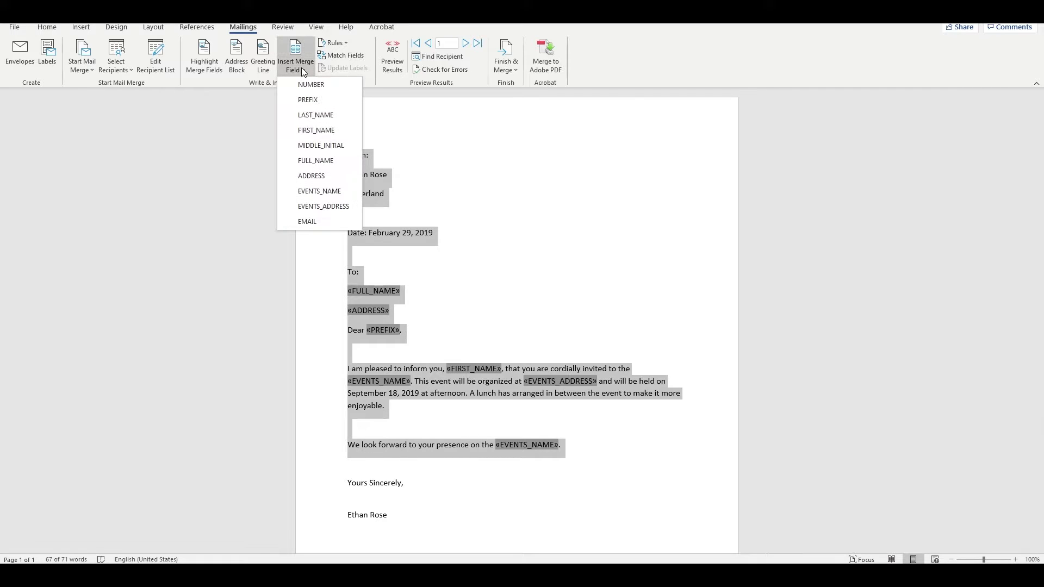
click(567, 186)
click(565, 186)
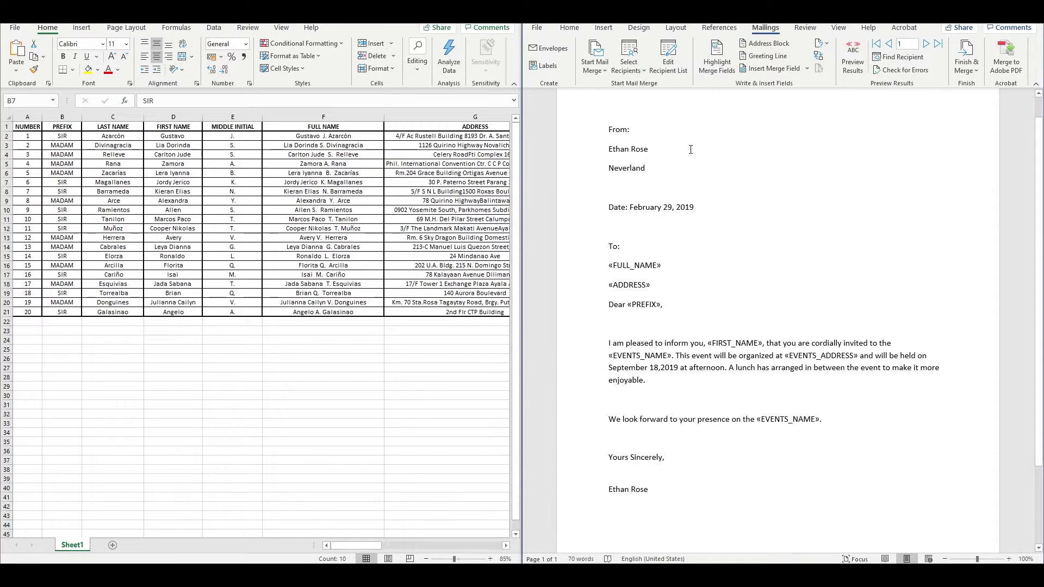
- Preview the letter filled with the first recipient's name, address and greeting
click(856, 63)
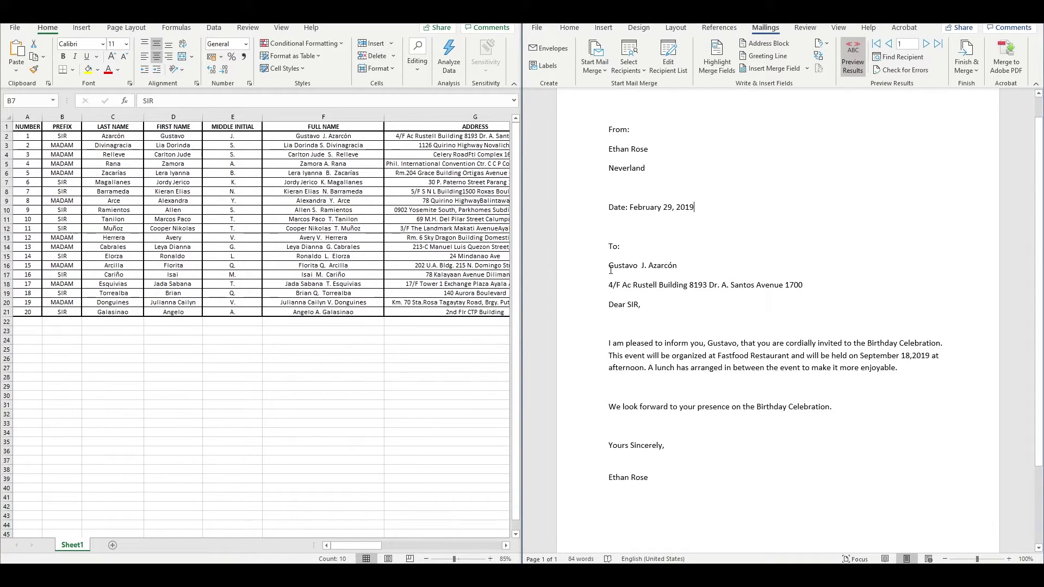
drag(609, 267, 705, 307)
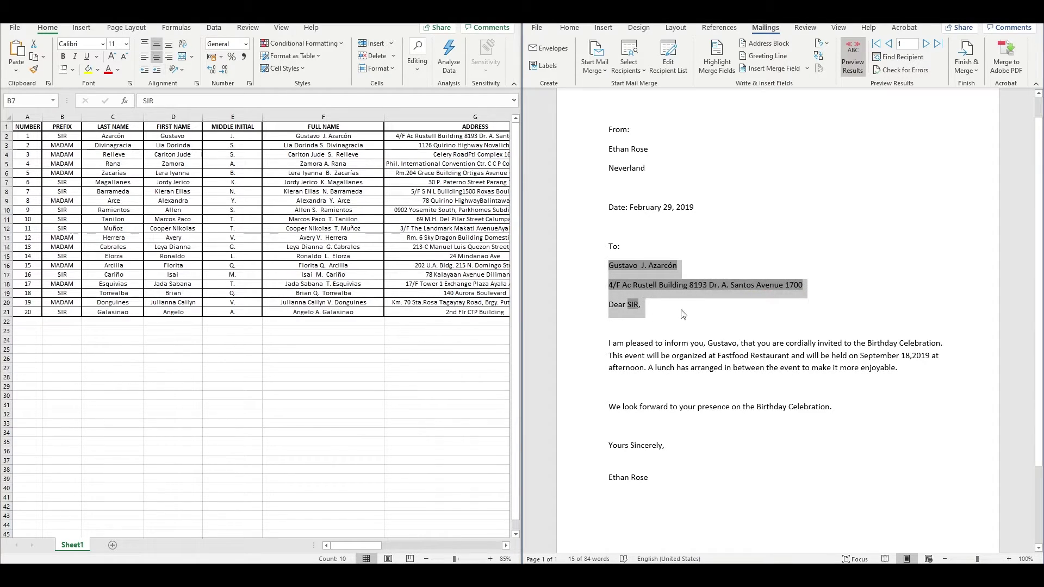
click(683, 314)
drag(607, 268, 881, 428)
click(882, 428)
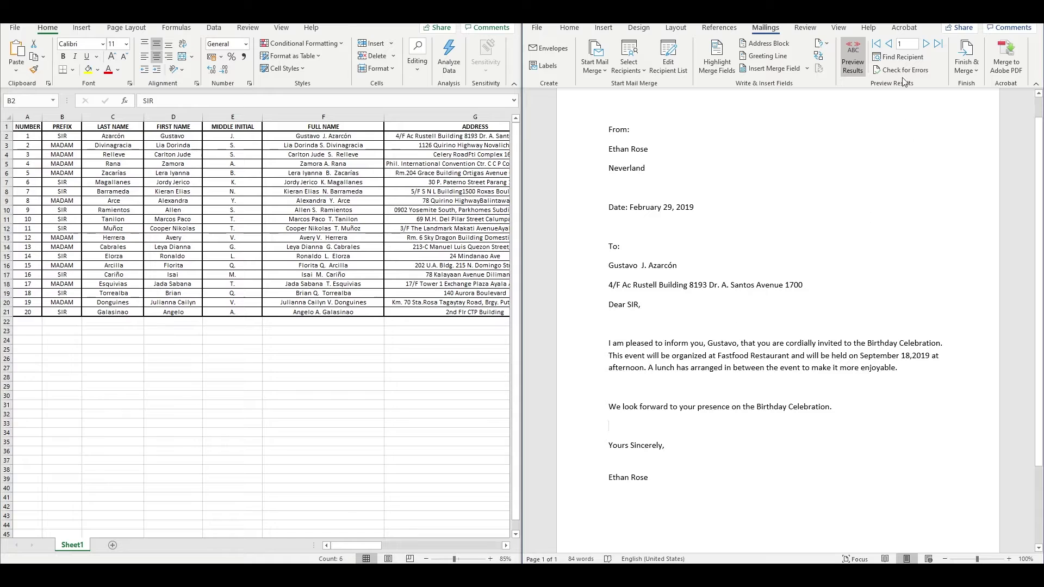
- Step through the merged letter previews for recipients 2 through 7
click(926, 45)
click(926, 44)
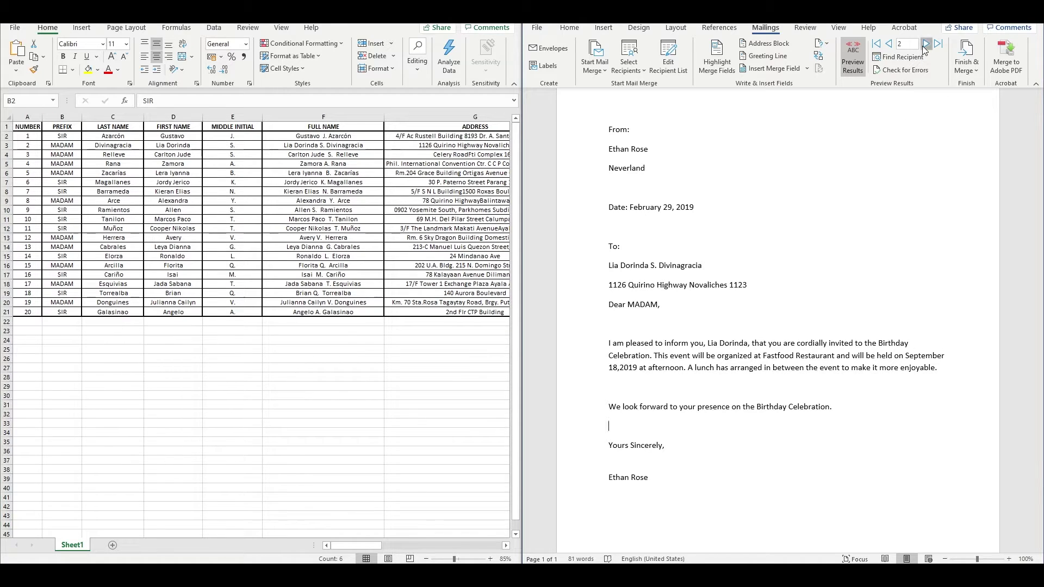
click(925, 44)
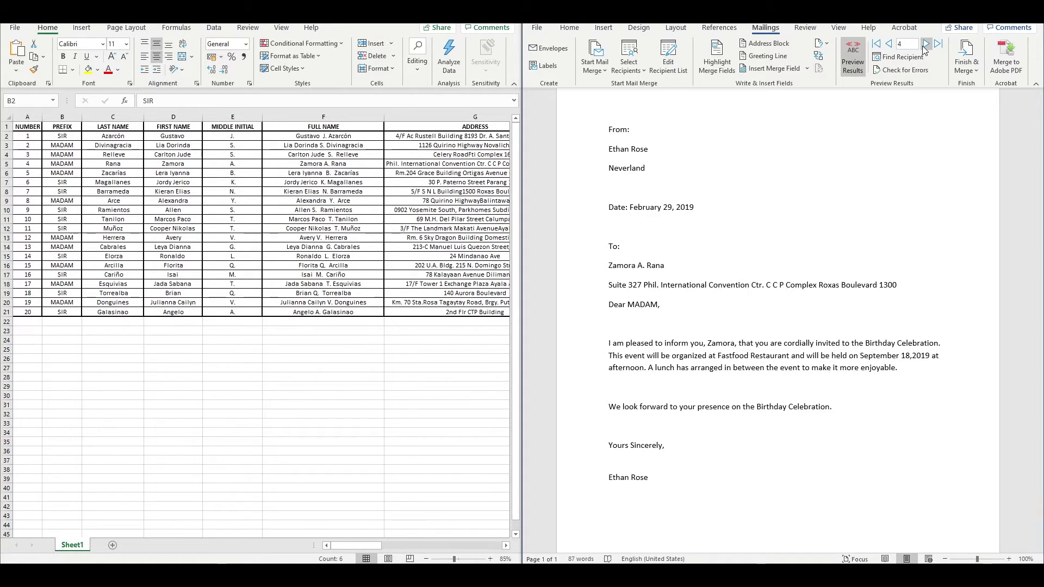
click(926, 45)
click(925, 44)
click(925, 45)
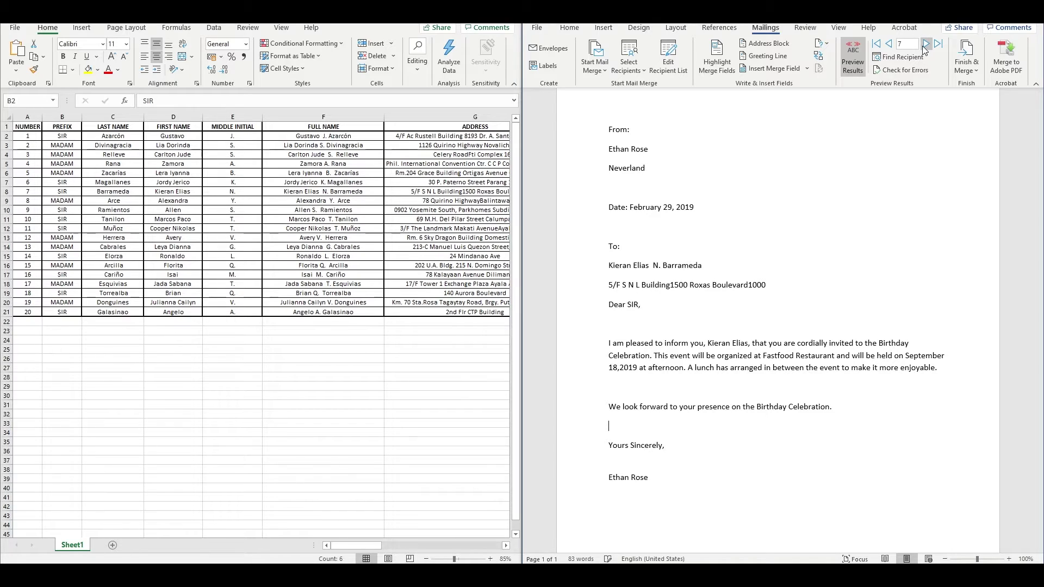
- Turn off the preview to show merge fields and maximize the Word window
click(851, 55)
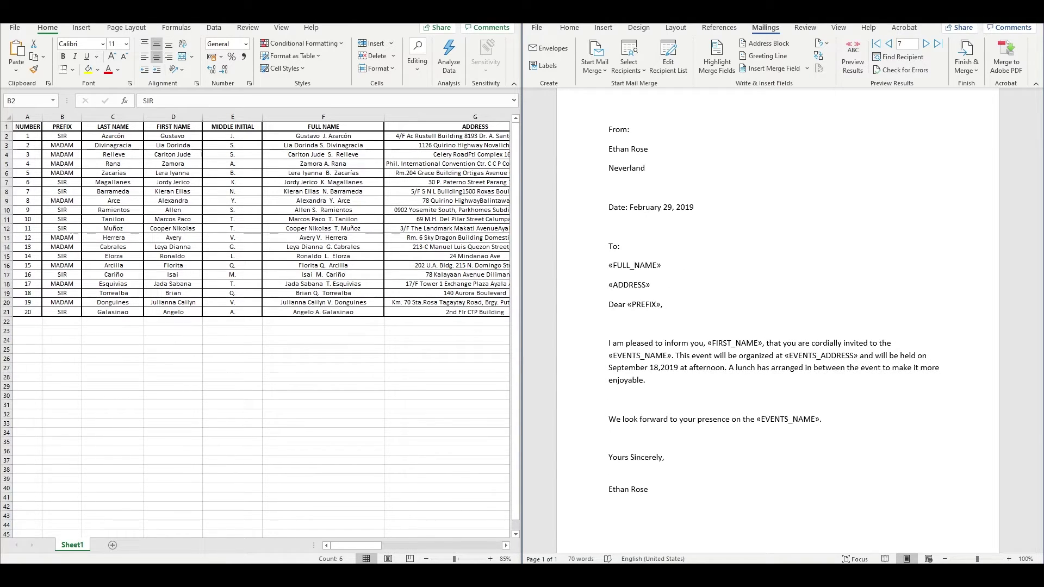
key(super+Up)
drag(343, 128, 466, 475)
- Clear the text selection and bring up the Finish & Merge dropdown
click(471, 479)
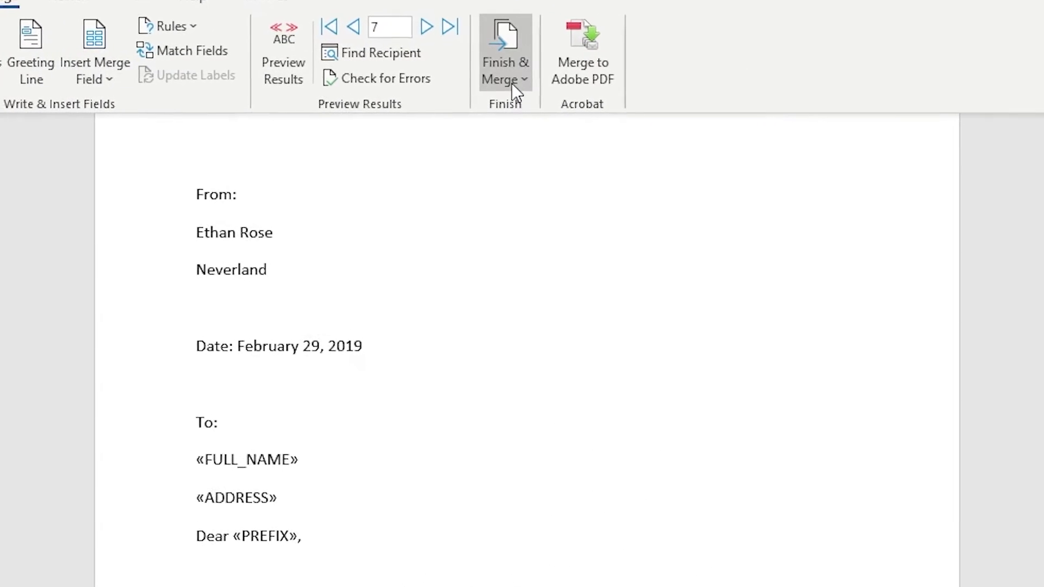
click(512, 80)
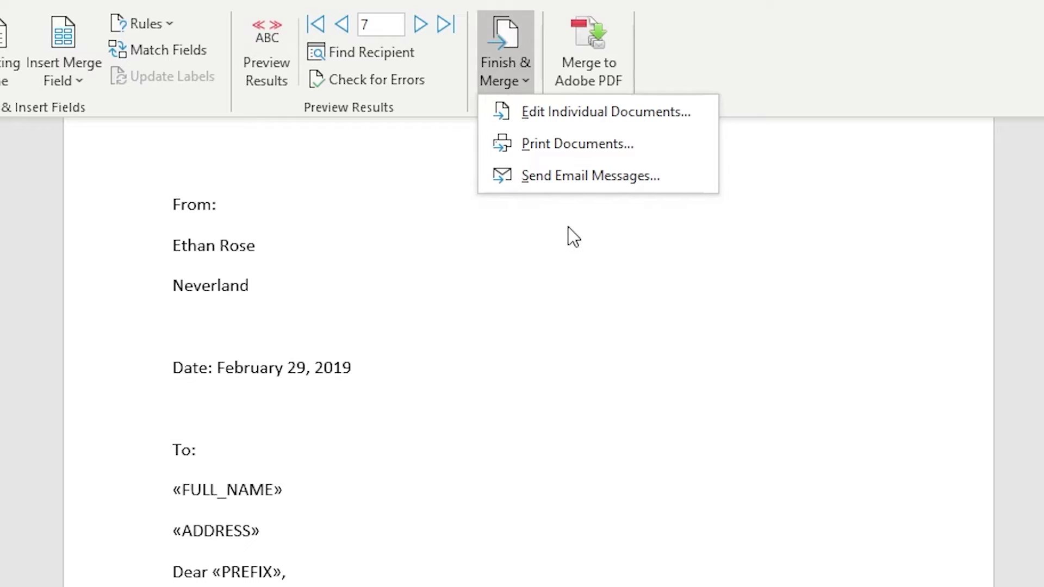
- Configure Send Email Messages with To: EMAIL, subject 'Invitation' and HTML mail format
click(559, 182)
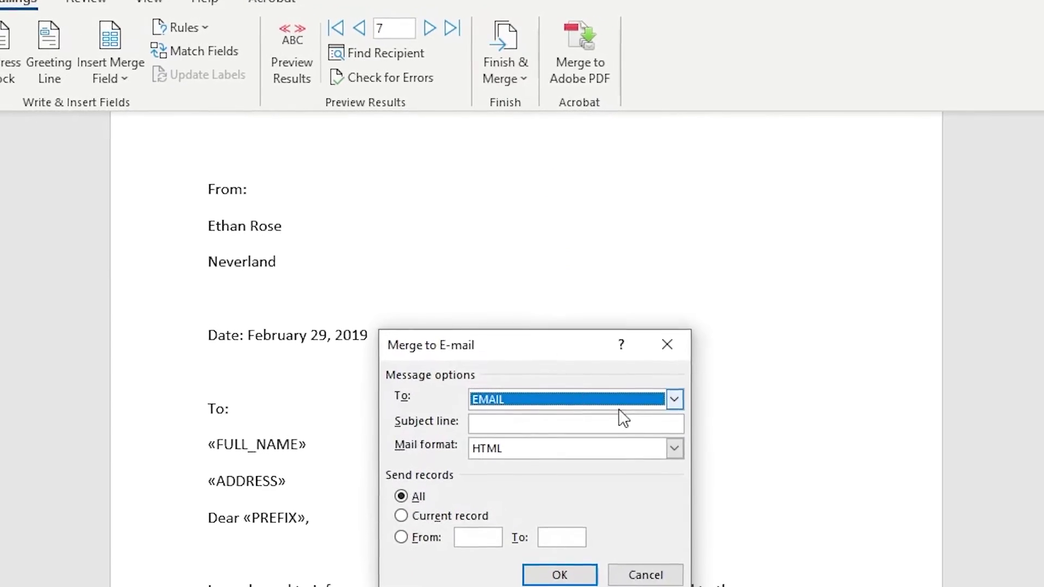
click(688, 427)
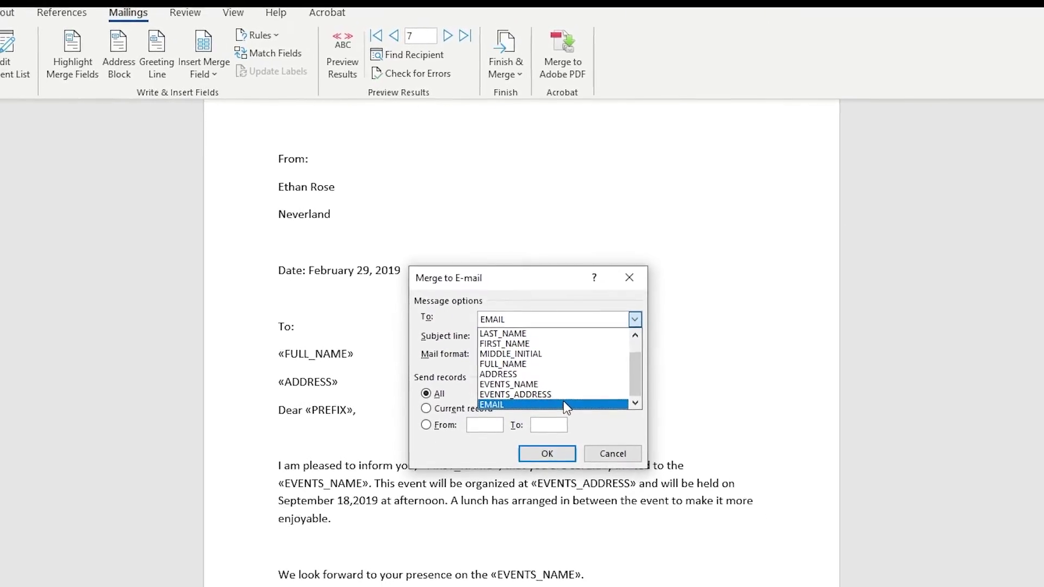
click(566, 462)
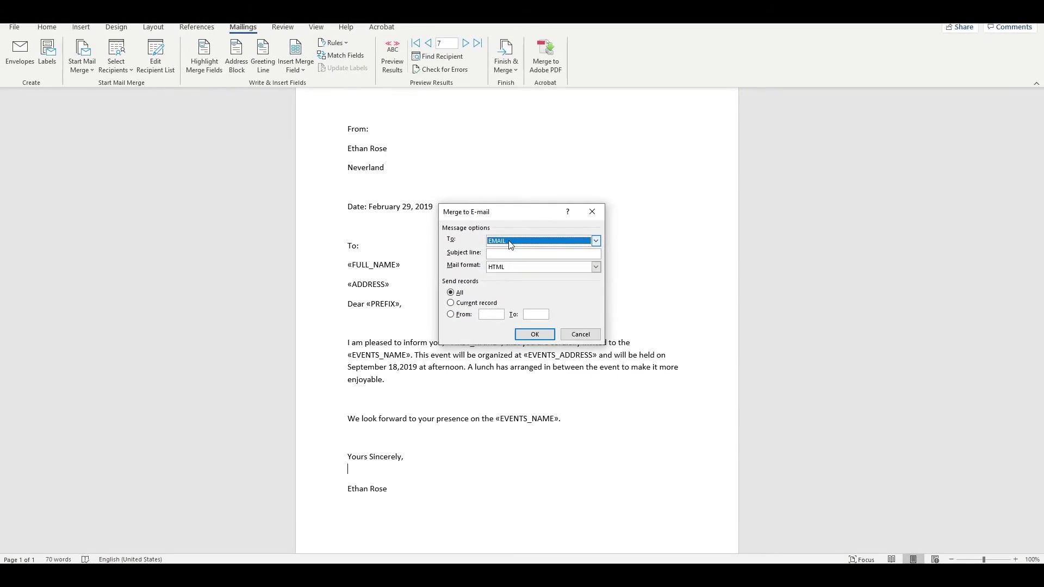
click(503, 253)
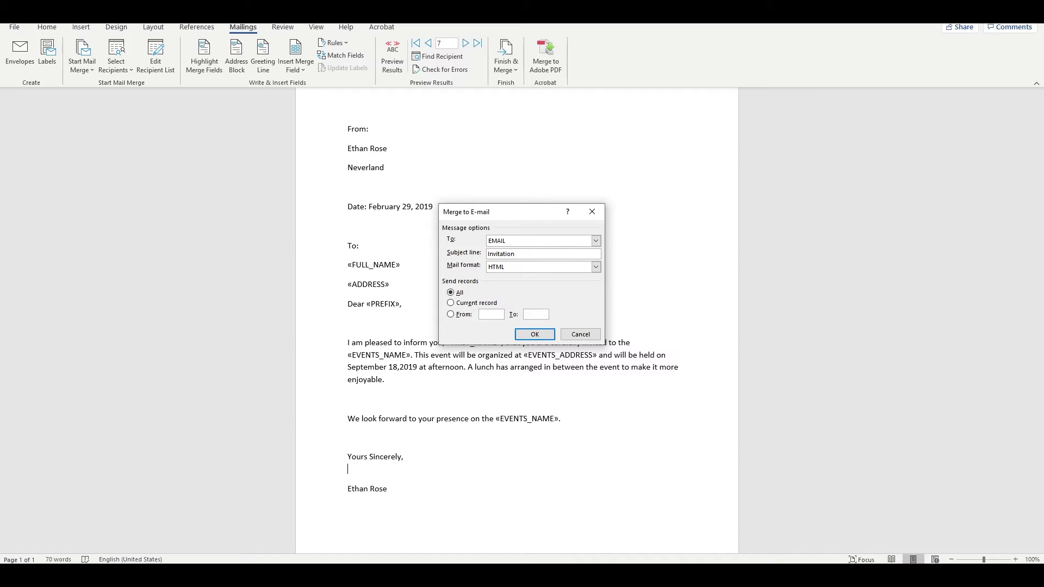
click(548, 268)
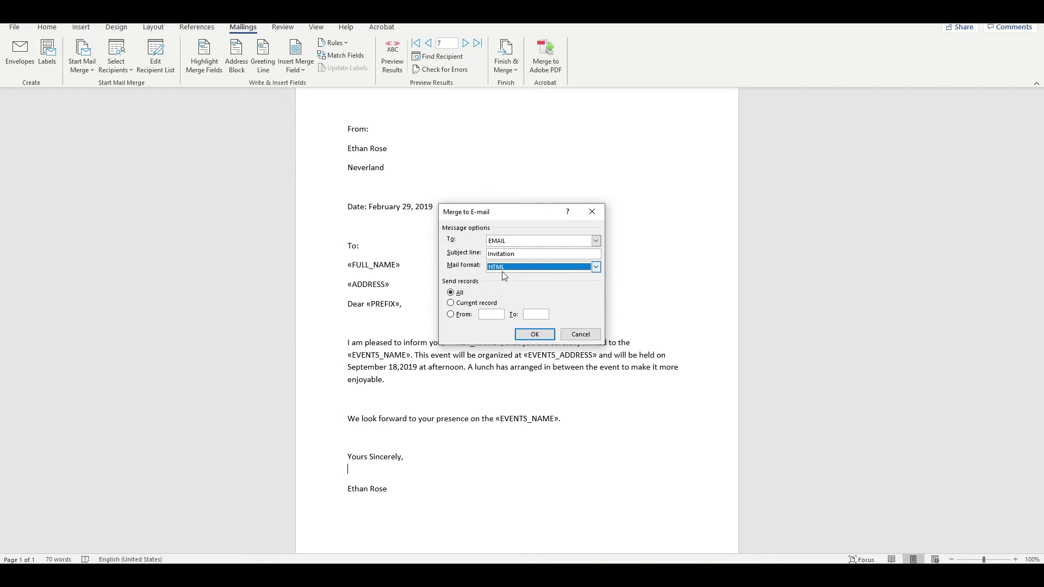
click(524, 269)
- Send the merge and review the 20 Invitation emails in Outlook's Outbox Today group
click(531, 336)
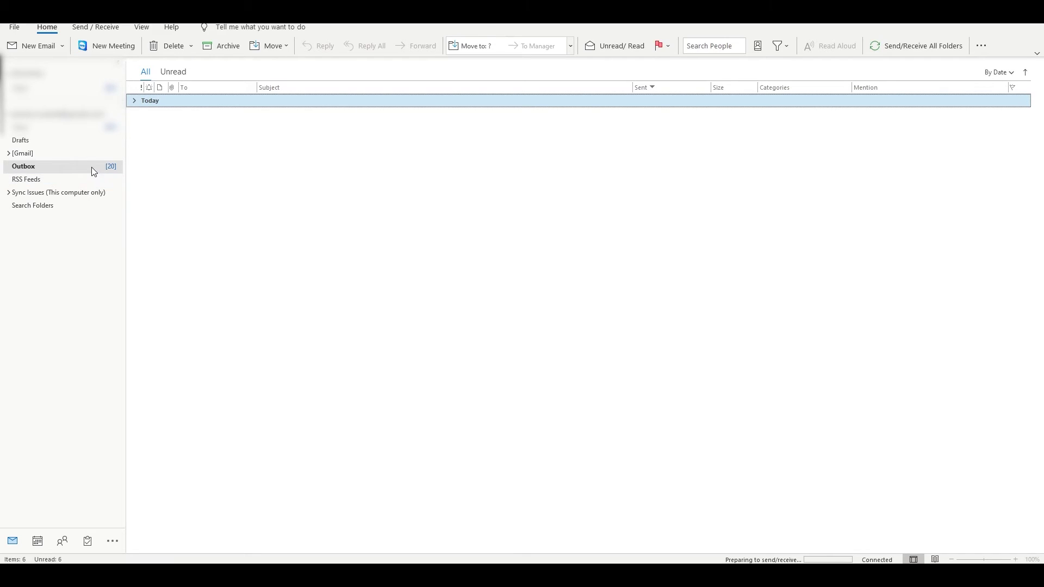
right_click(196, 159)
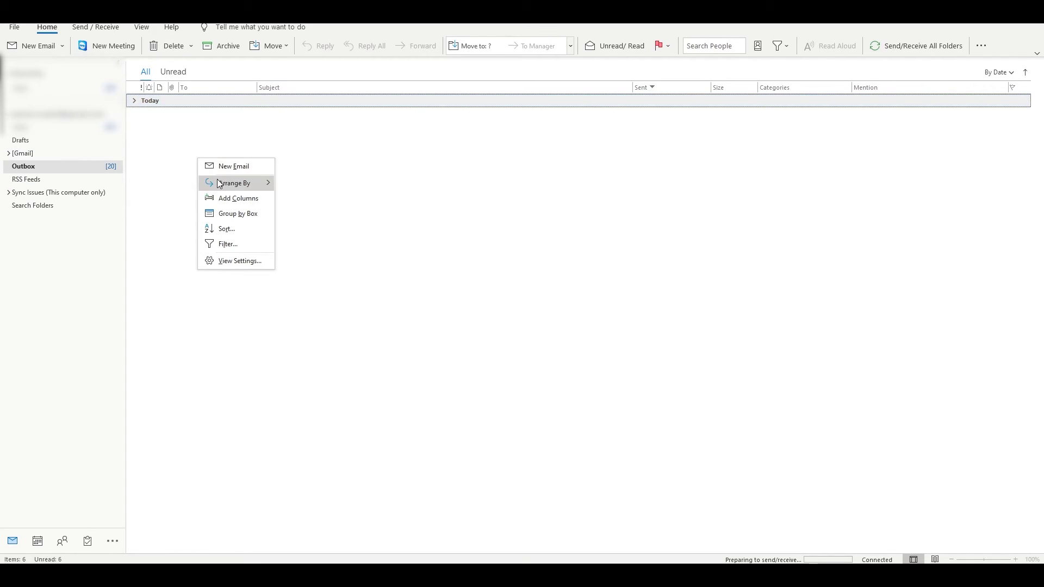
click(160, 194)
click(133, 101)
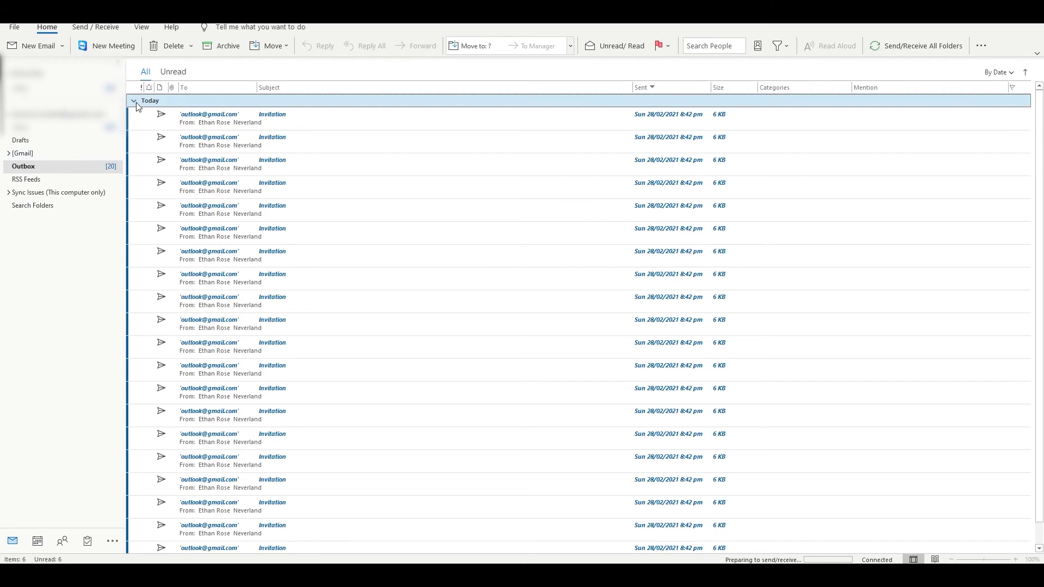
scroll(291, 227, down, 1)
scroll(299, 256, up, 1)
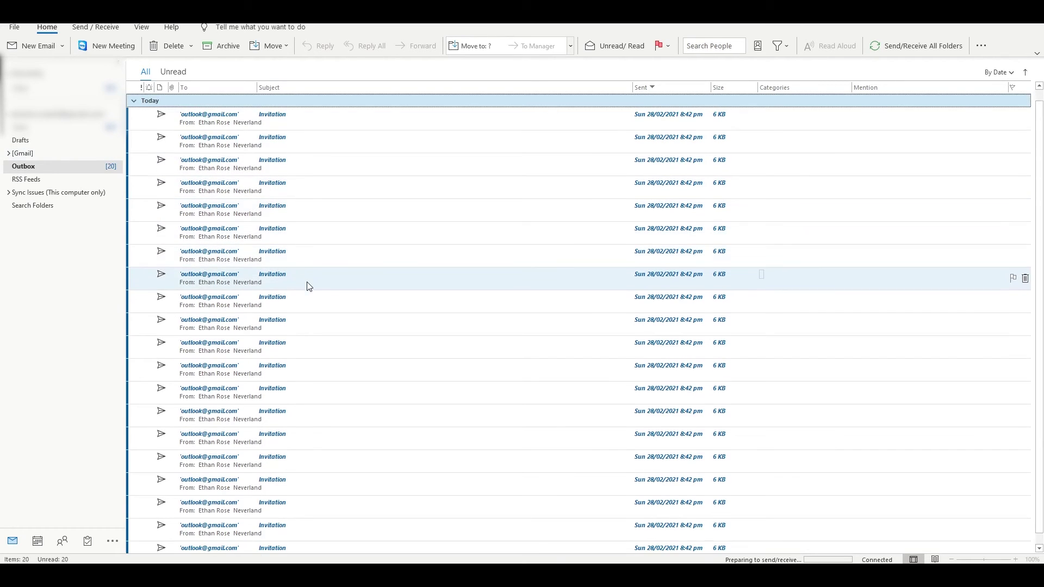
scroll(318, 298, down, 1)
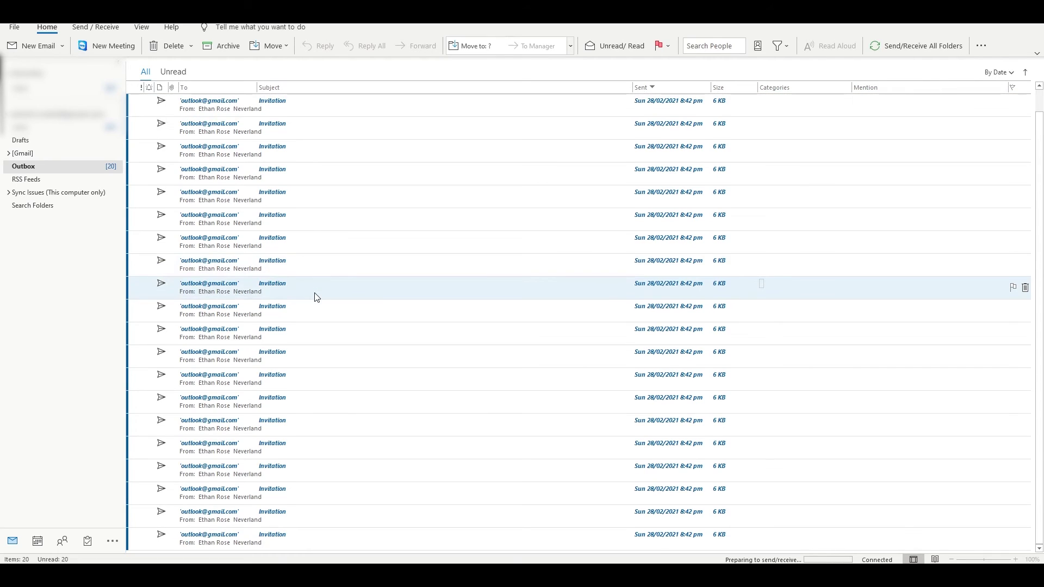
scroll(317, 297, up, 1)
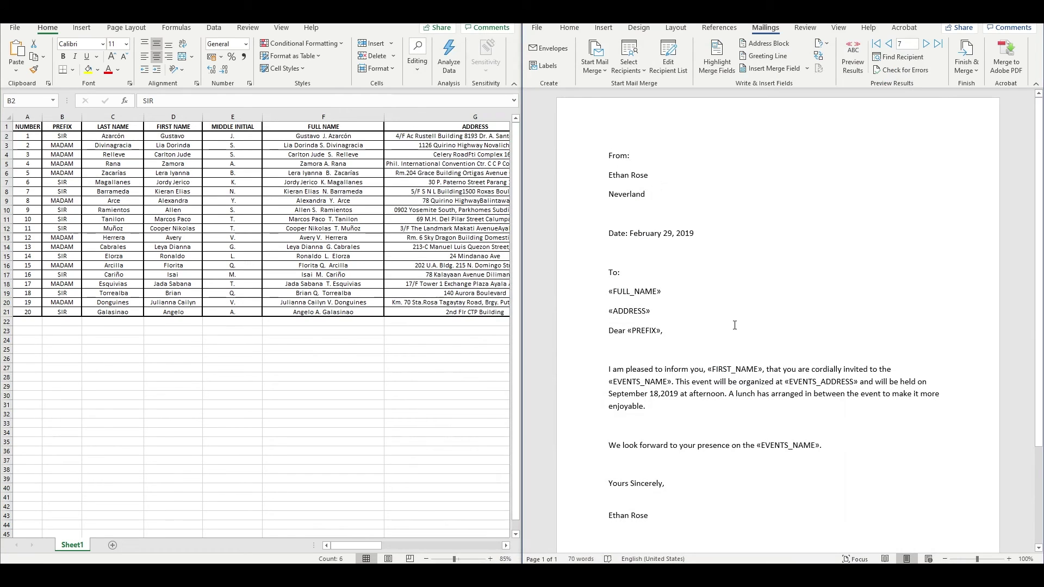
- Maximize Word and look over the letter's «FULL_NAME», «ADDRESS» and «EVENTS_NAME» fields
click(1007, 10)
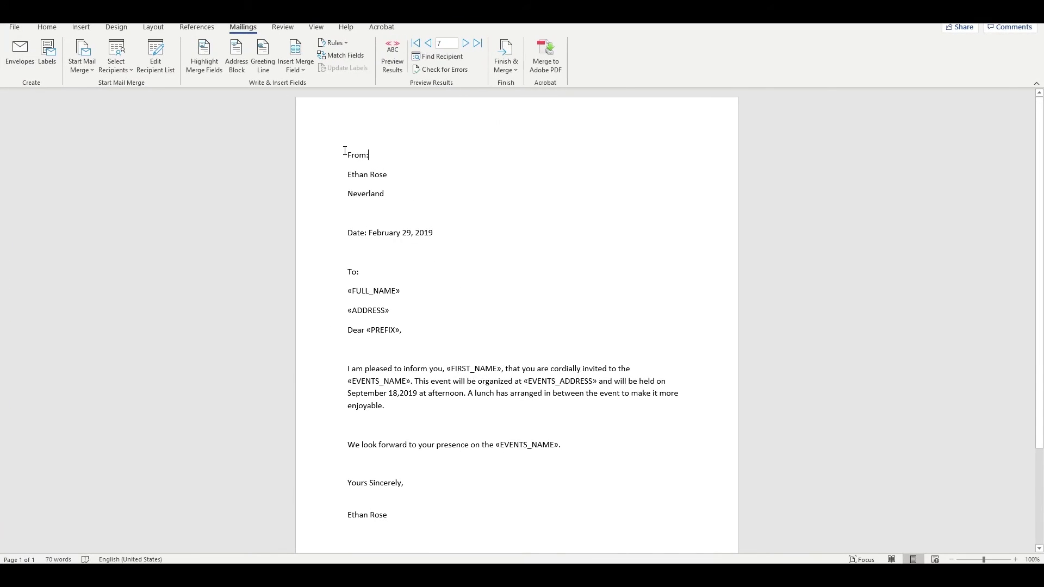
drag(345, 151, 468, 300)
click(471, 297)
scroll(467, 330, down, 3)
scroll(481, 399, up, 3)
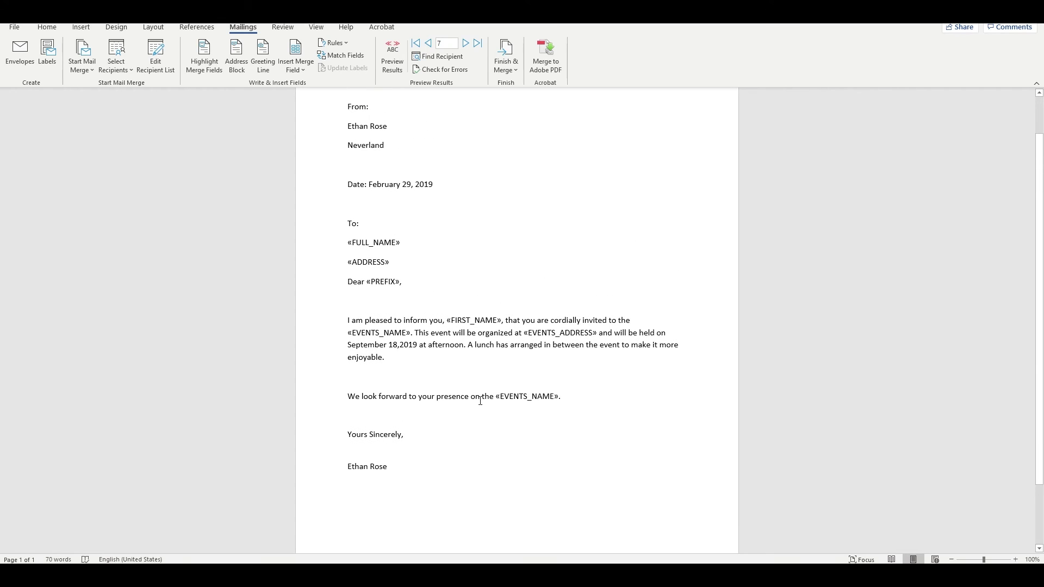